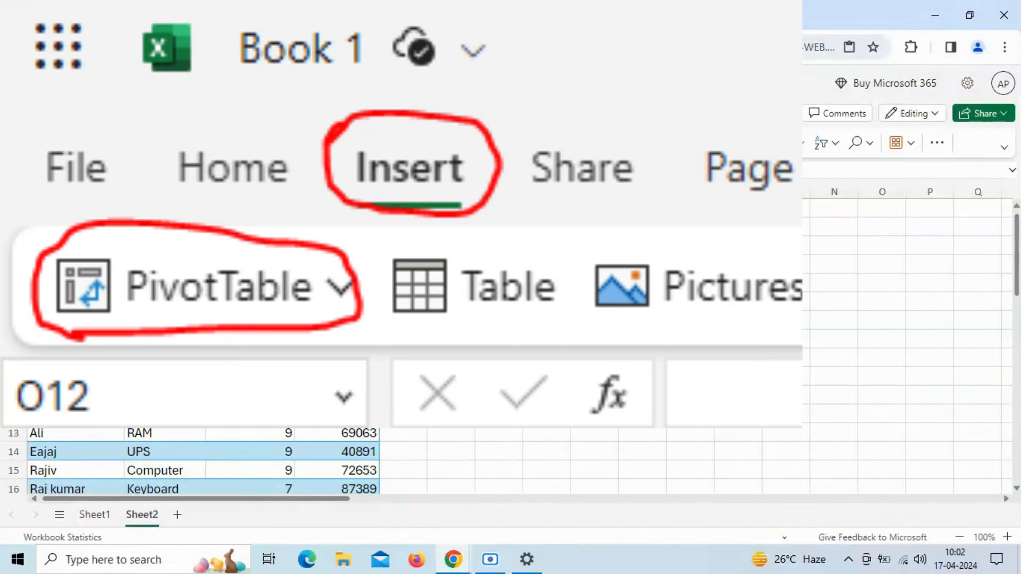
Create a PivotTable from Table1 on the existing worksheet, placed at cell G3.
left_click(102, 113)
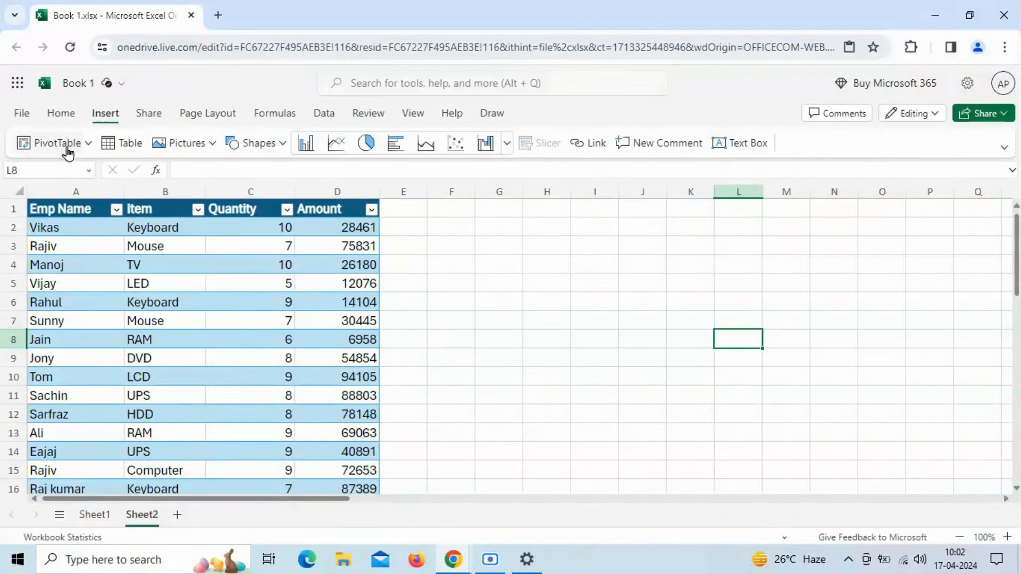
left_click(200, 247)
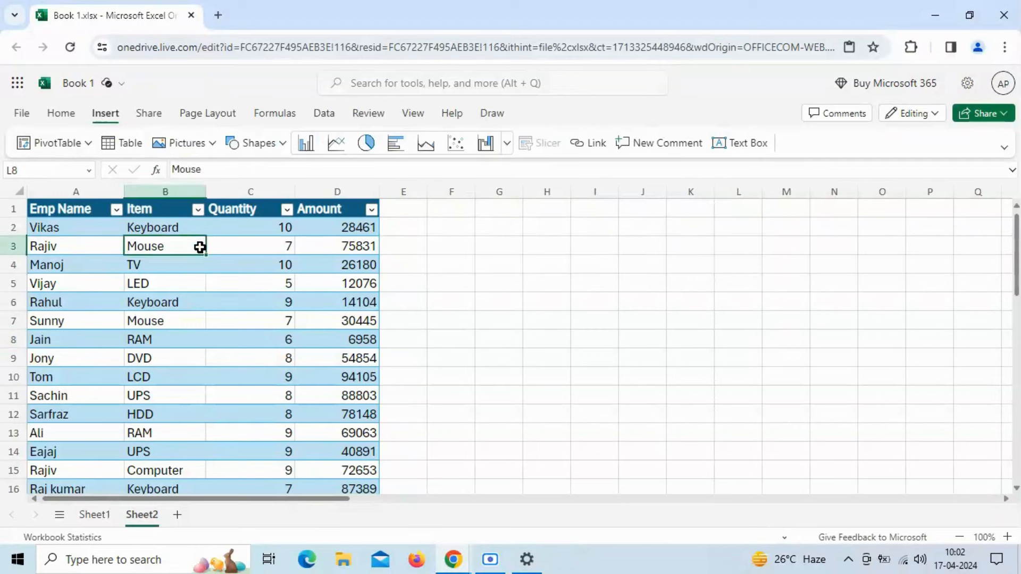
left_click(236, 240)
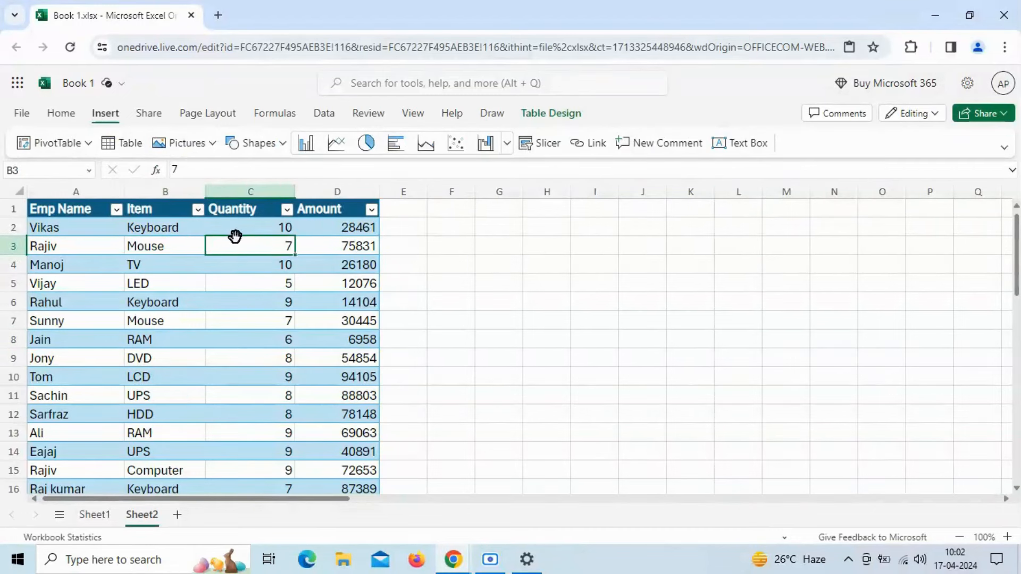
left_click(87, 230)
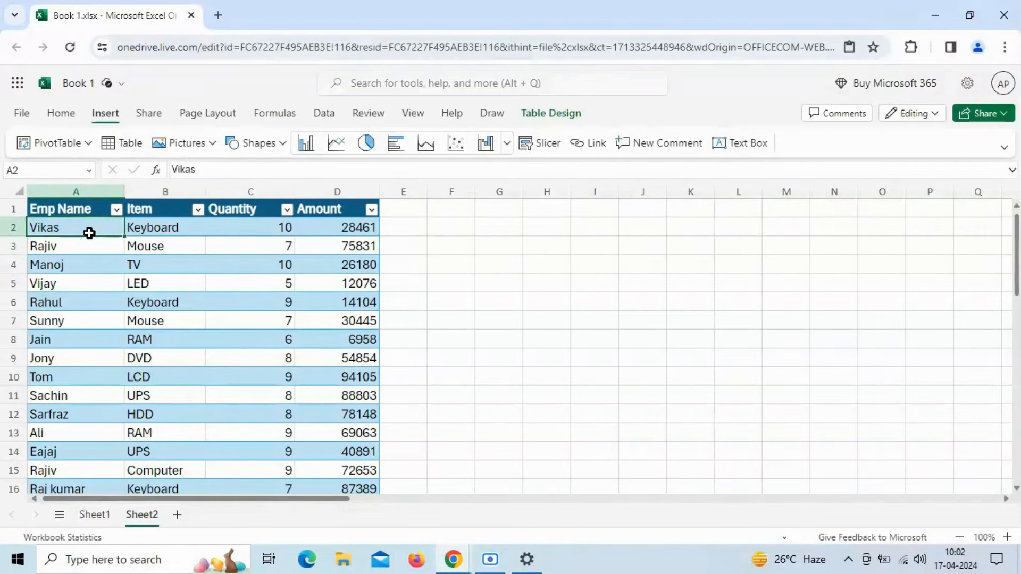
left_click(23, 145)
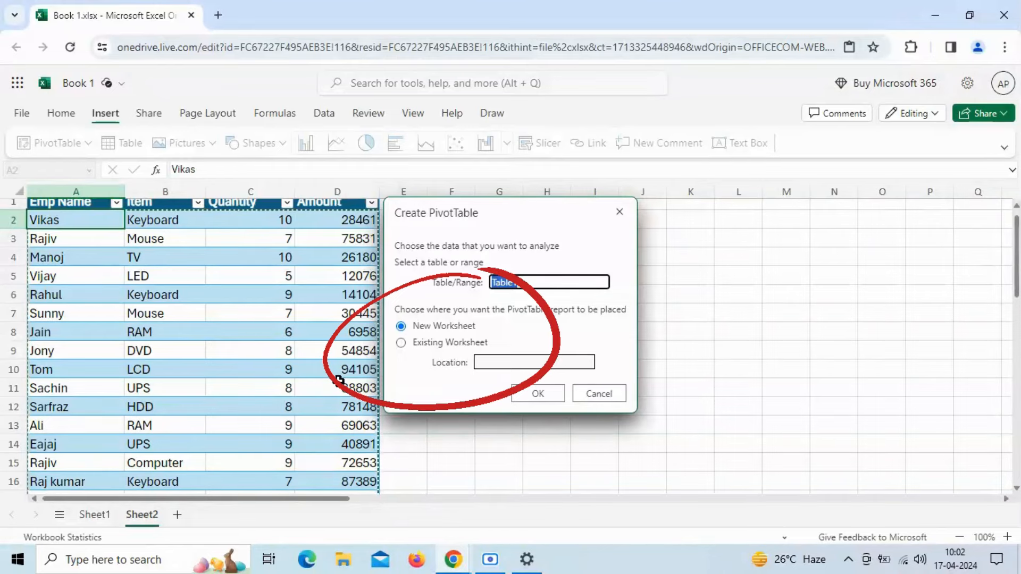
left_click(418, 345)
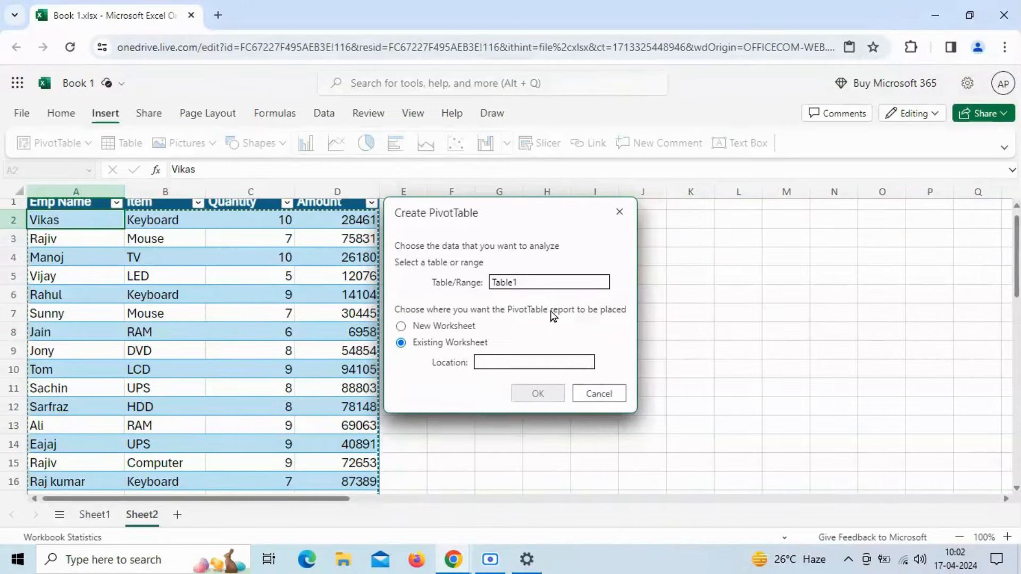
left_click_drag(520, 203, 586, 273)
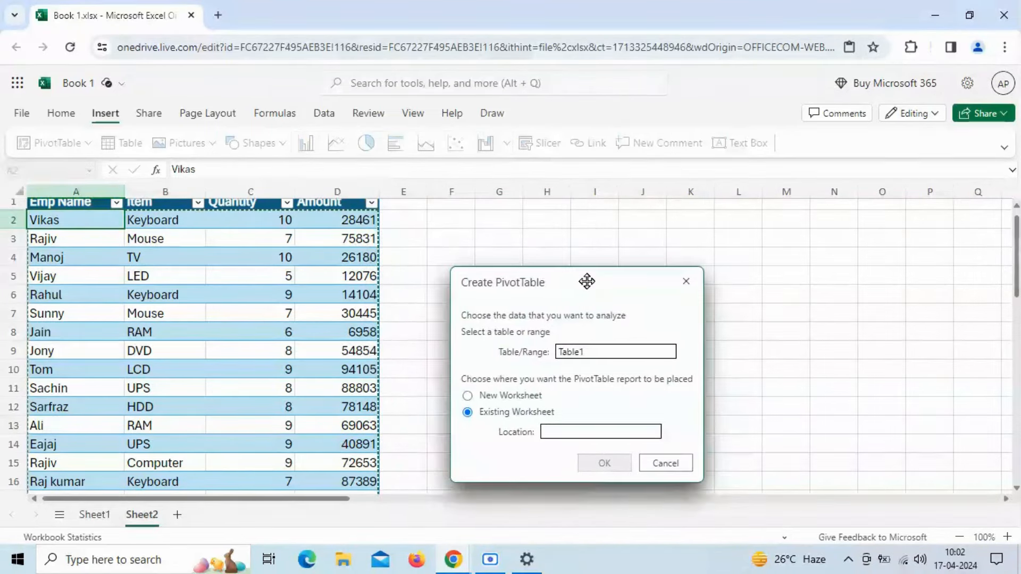
left_click(506, 237)
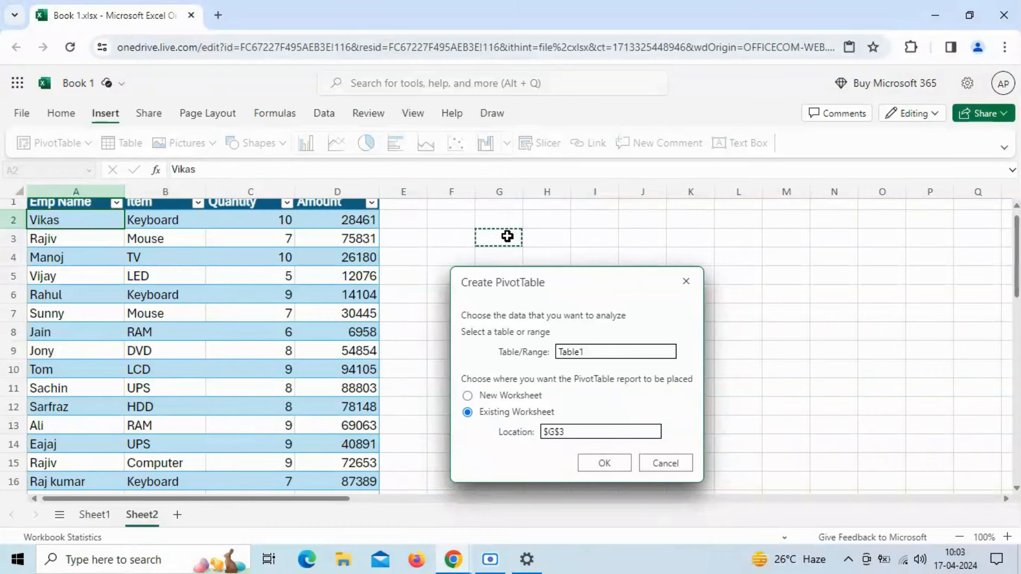
left_click(602, 465)
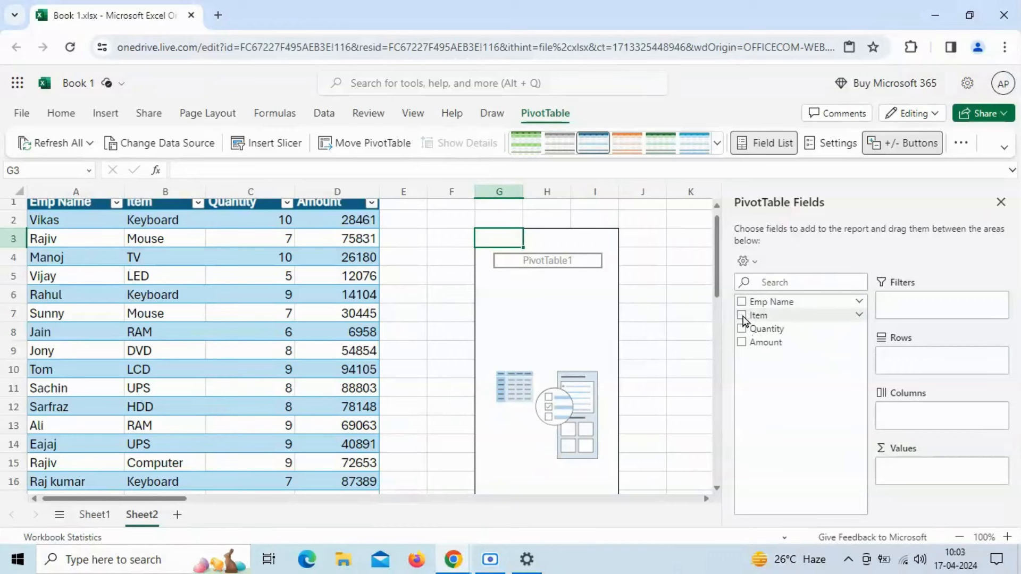
Add the Item field as the PivotTable's report filter and view its selectable items.
left_click_drag(744, 320, 906, 312)
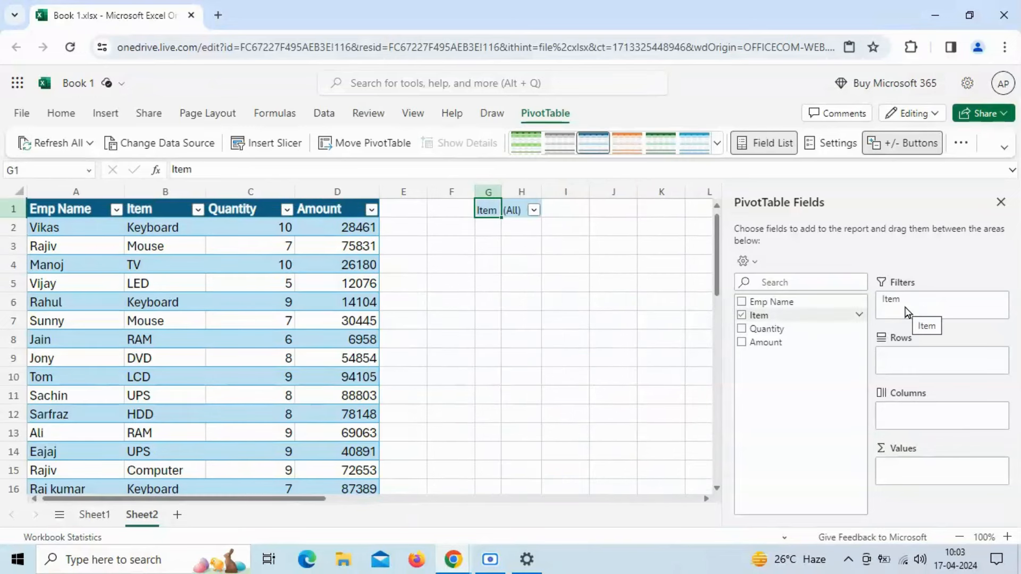
left_click(534, 210)
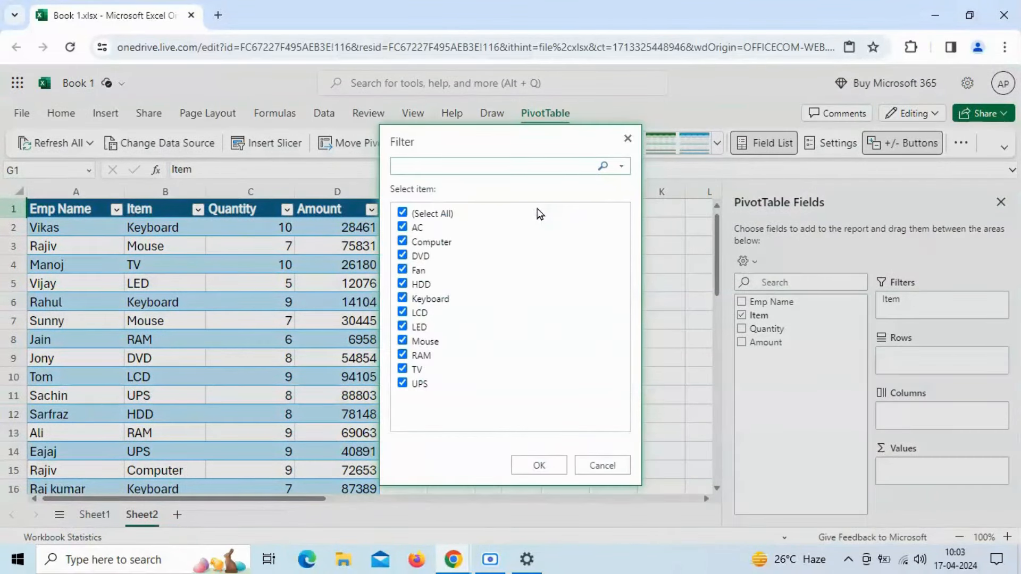
key("Escape")
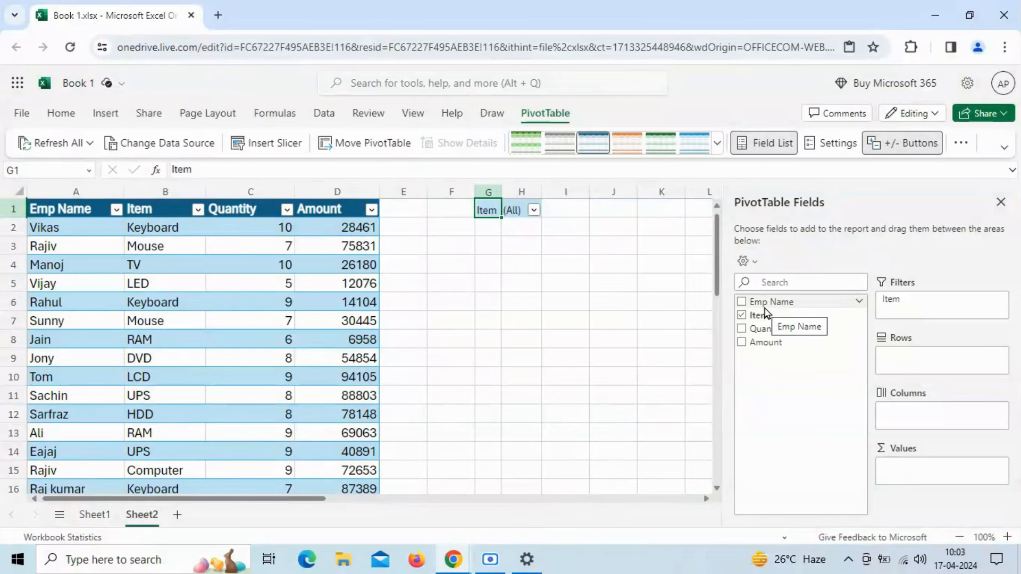
Add Emp Name to the PivotTable rows and Amount as a summed value.
left_click(743, 302)
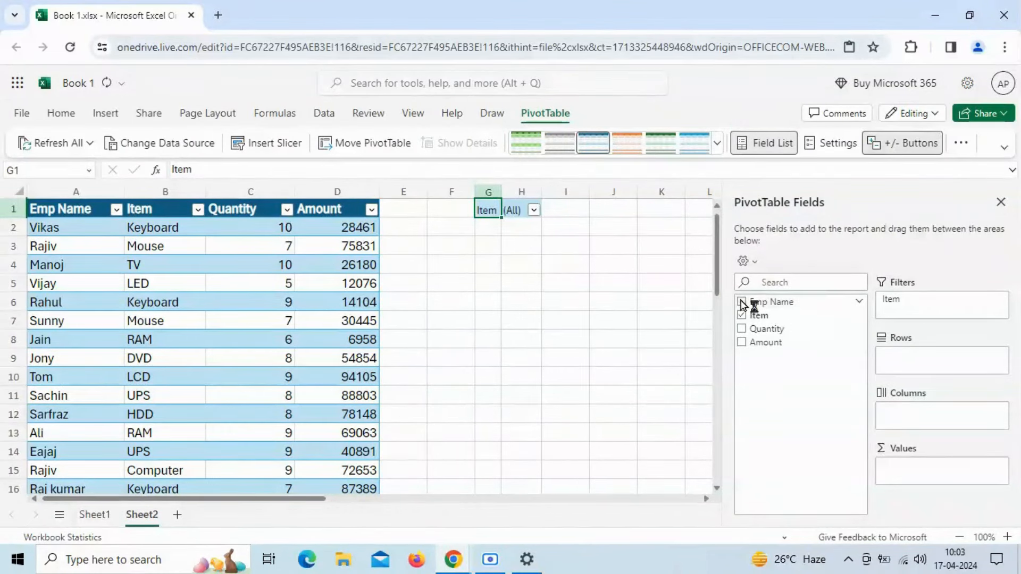
mouse_move(766, 302)
left_mouse_down()
mouse_move(793, 317)
mouse_move(774, 308)
left_mouse_up()
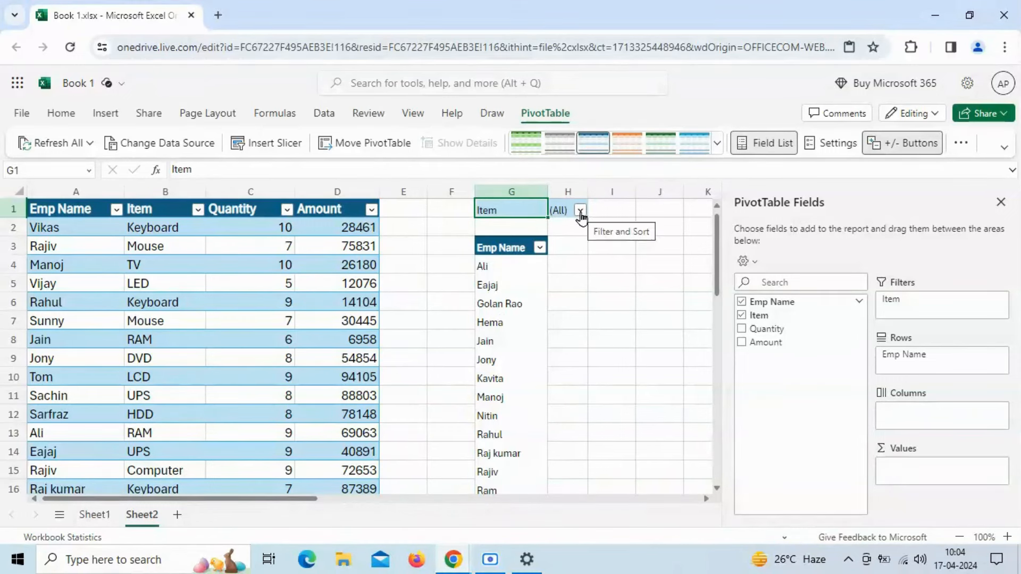
left_click(743, 343)
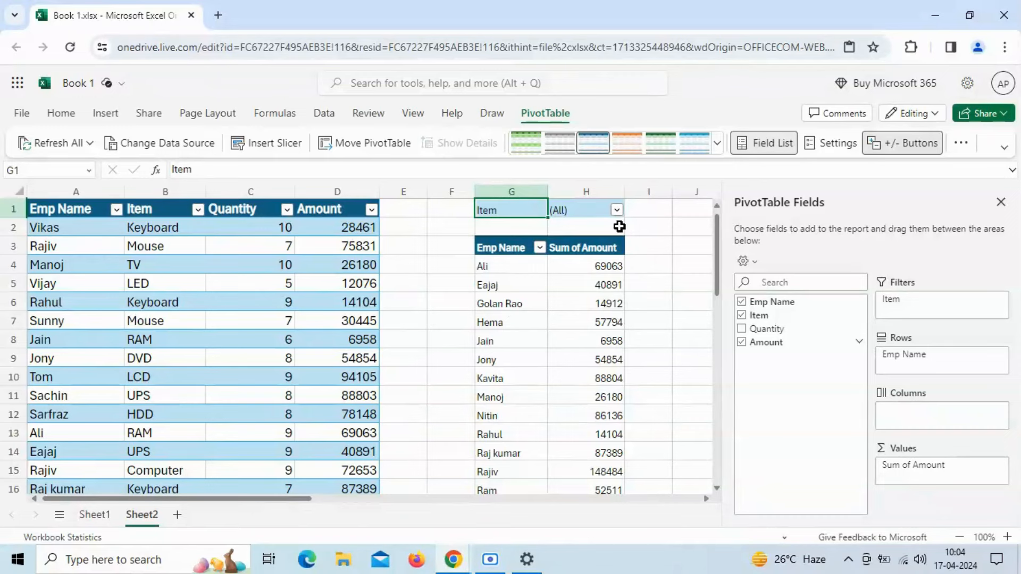
Filter the PivotTable's Item field to AC only and compare the result with the source table.
left_click(617, 213)
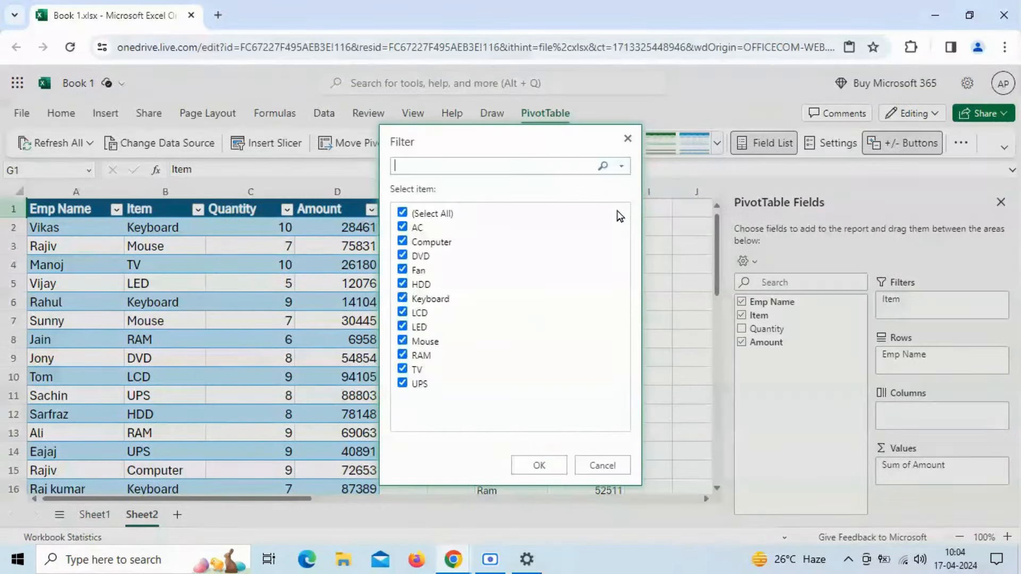
left_click(403, 228)
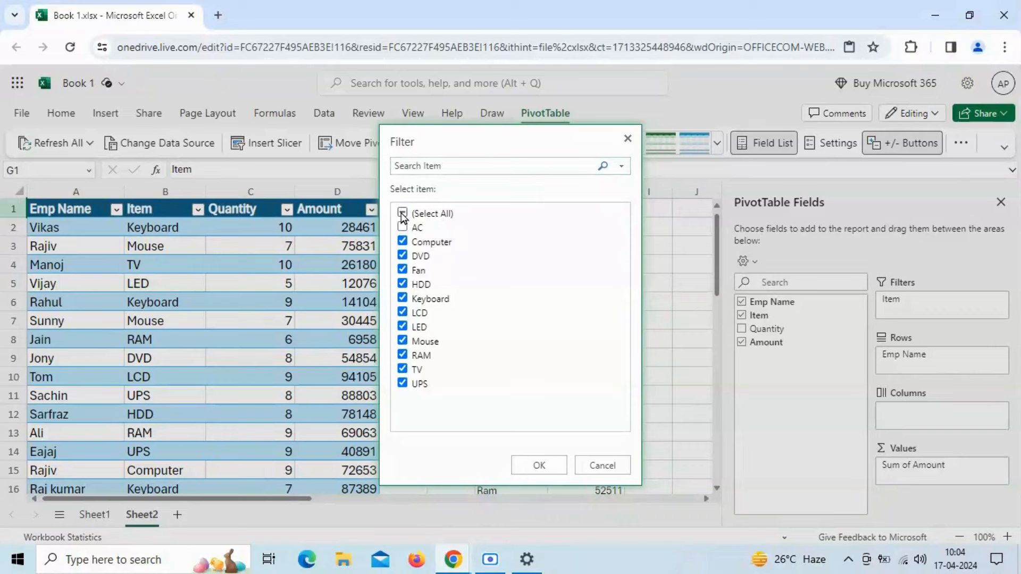
left_click(403, 214)
left_click(402, 214)
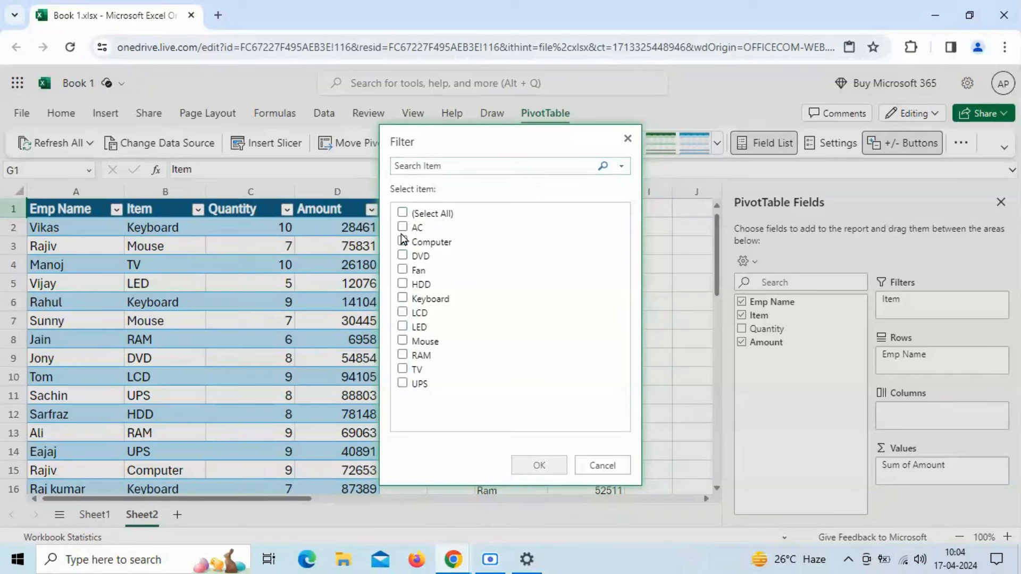
left_click(402, 227)
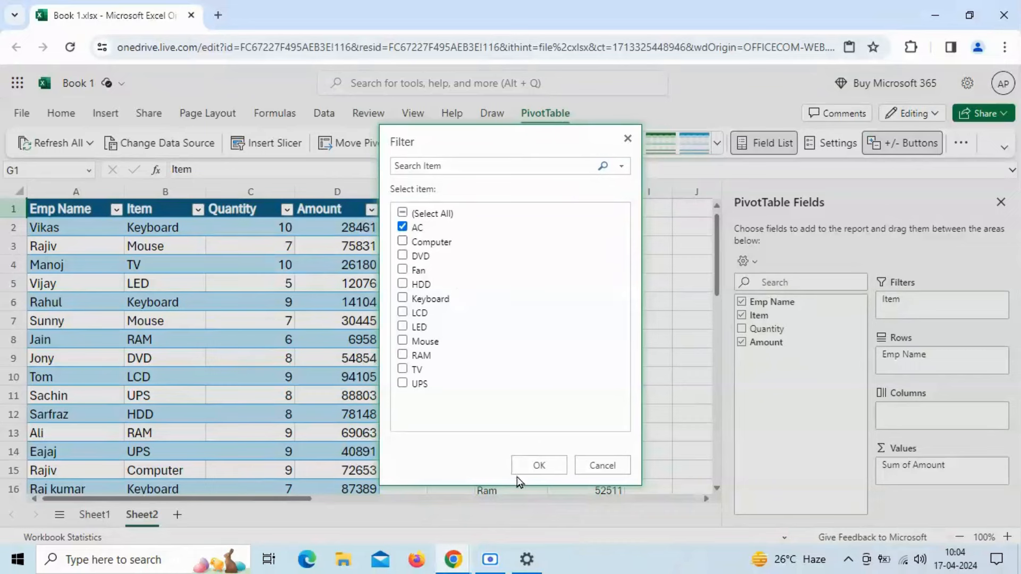
left_click(536, 472)
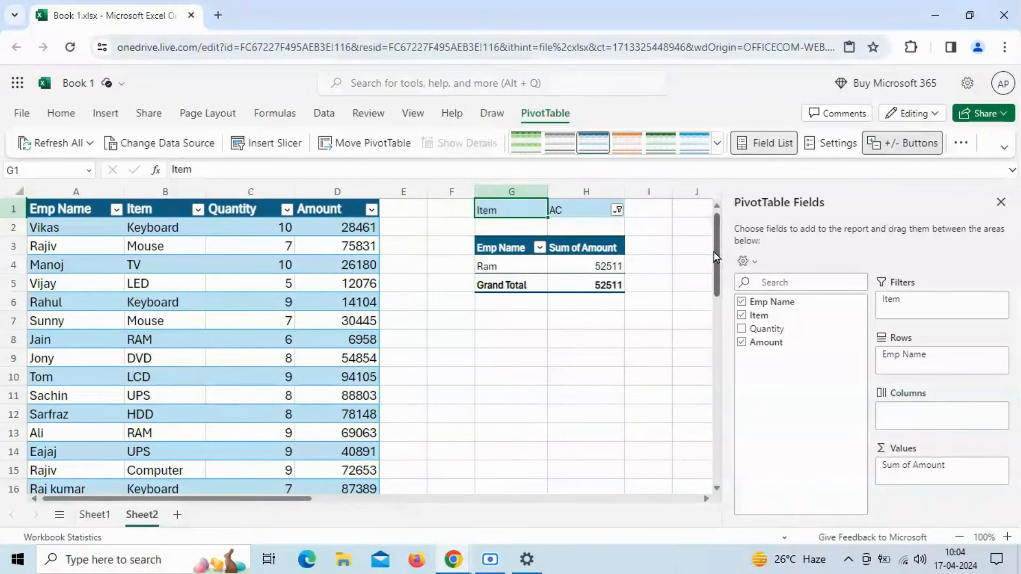
left_click_drag(718, 258, 714, 295)
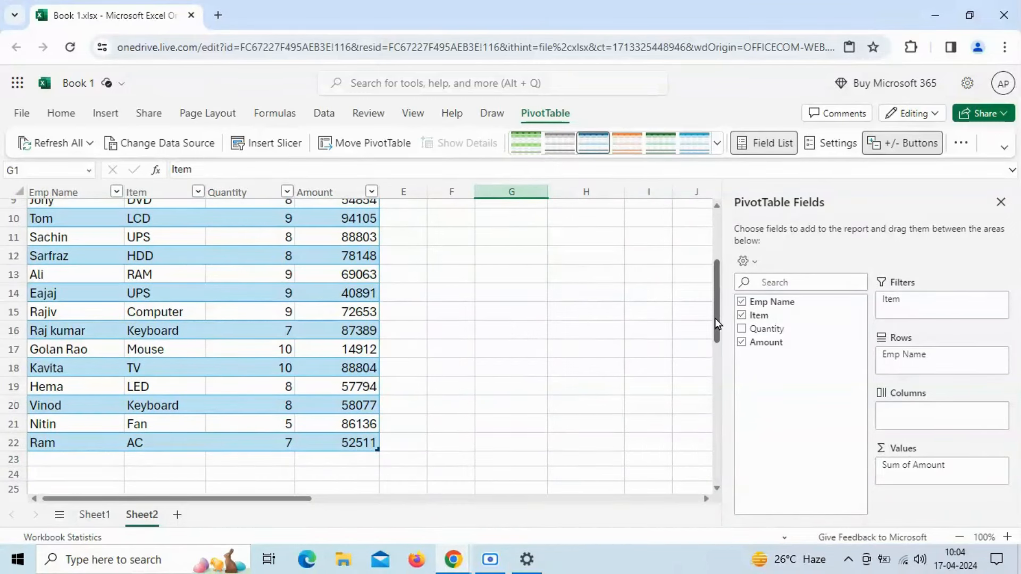
left_click_drag(715, 318, 715, 267)
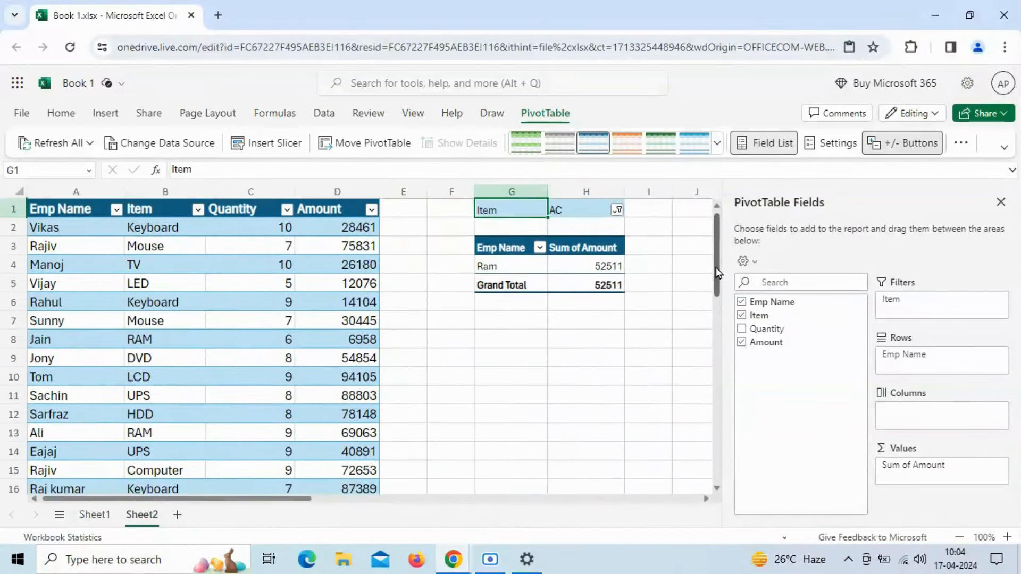
Extend the PivotTable's Item filter to include DVD as well as AC.
left_click(617, 210)
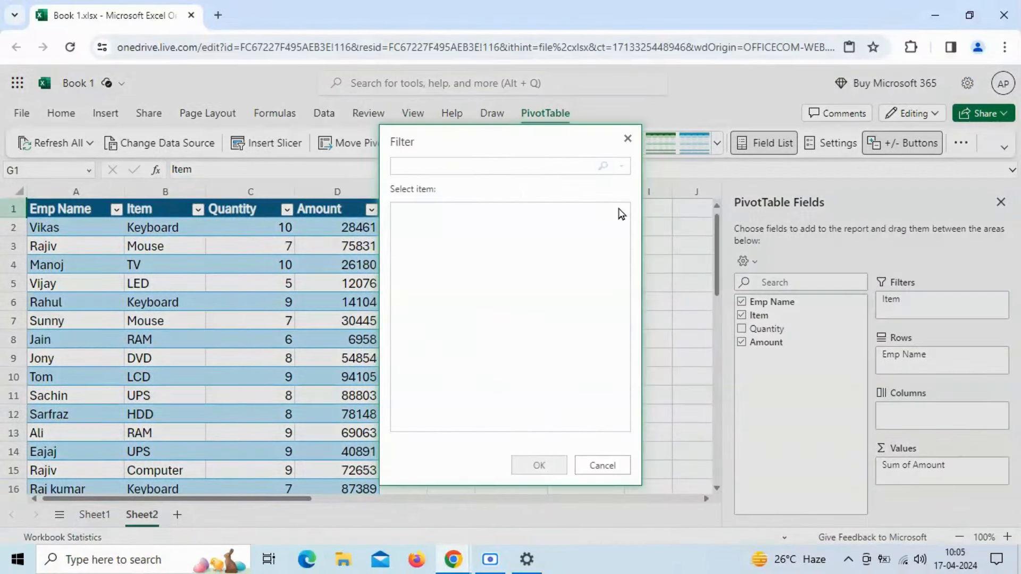
left_click(627, 139)
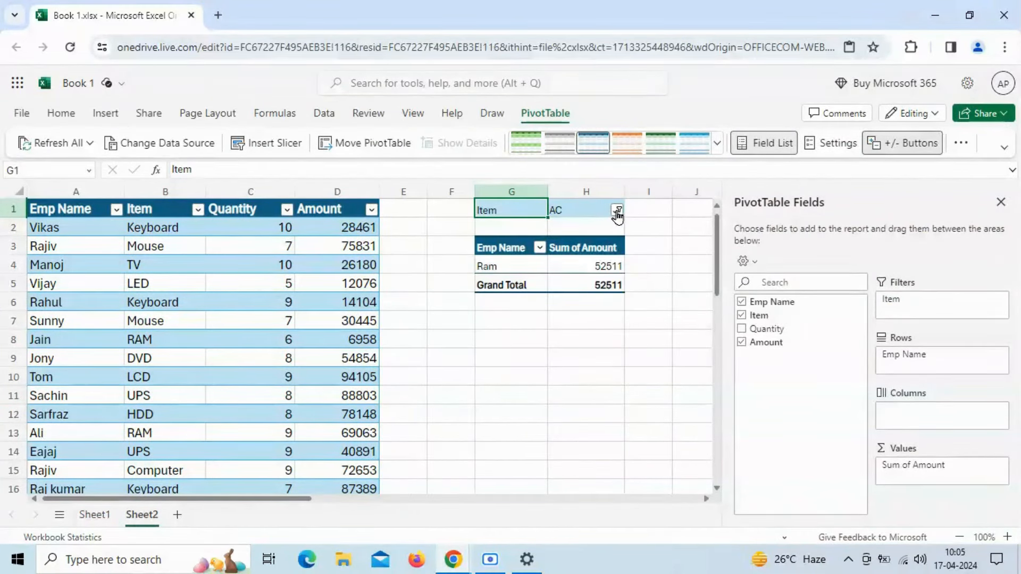
left_click(617, 212)
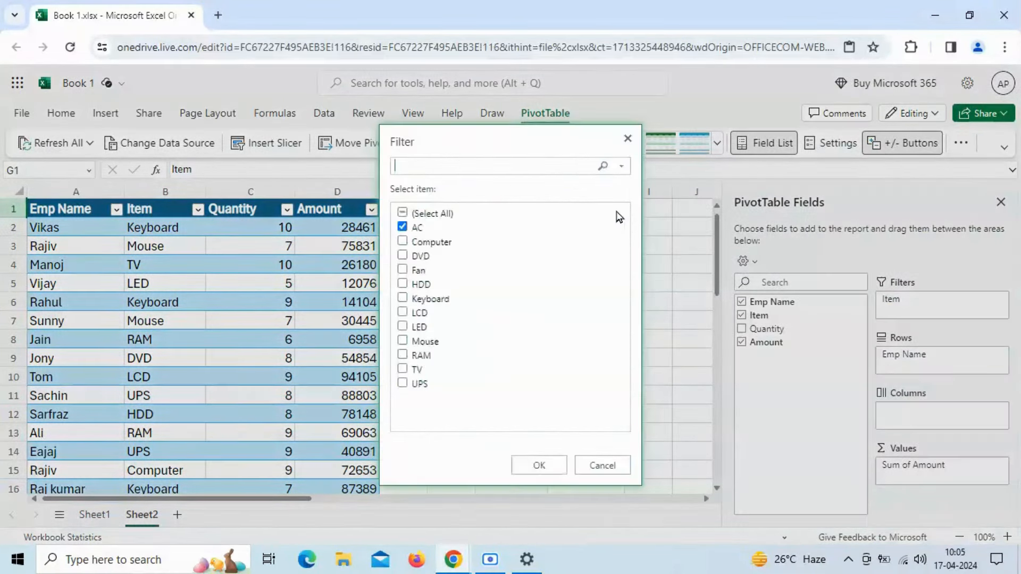
left_click(403, 256)
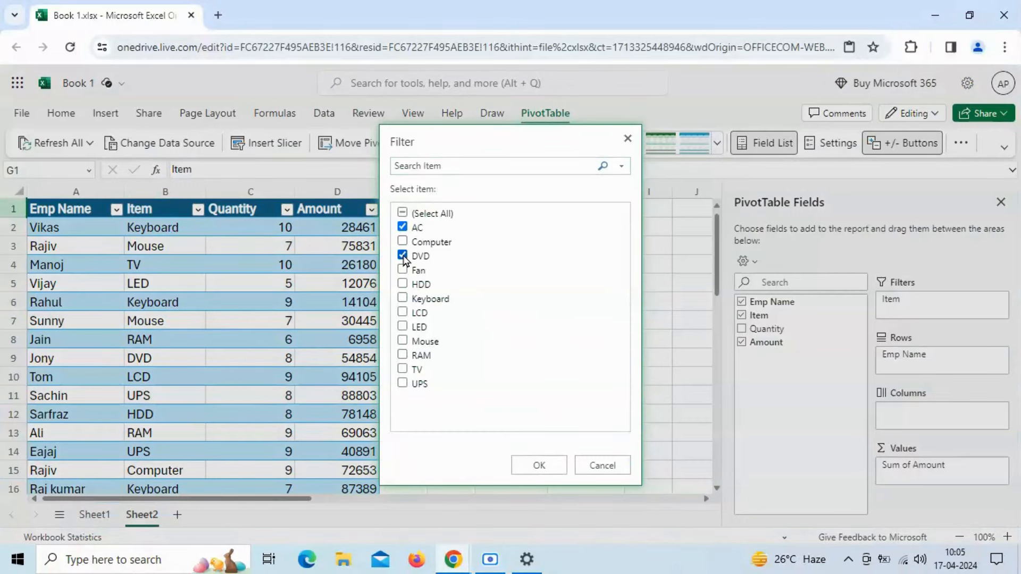
left_click(534, 469)
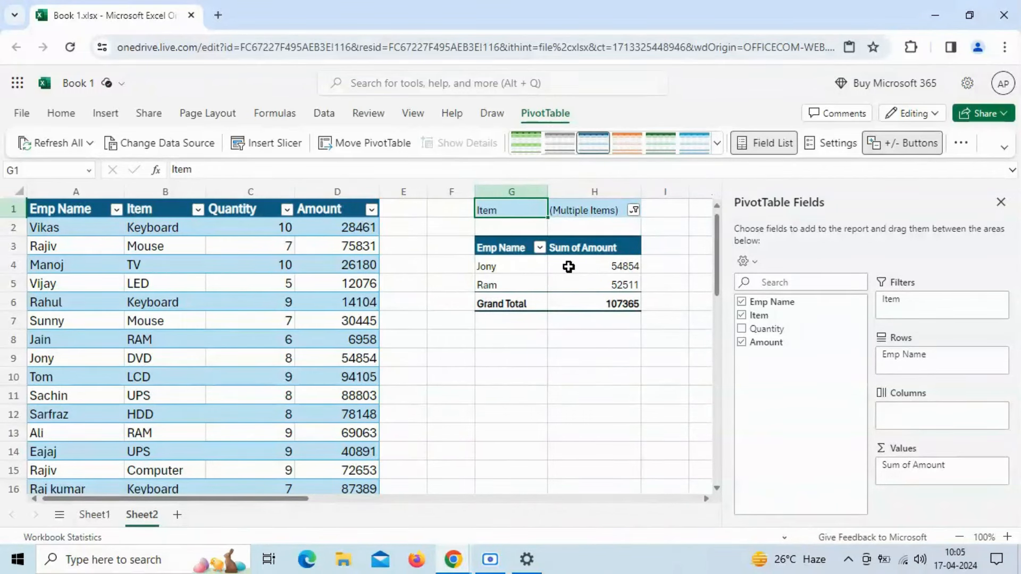
Reset the PivotTable's Item filter to include all items.
left_click(635, 213)
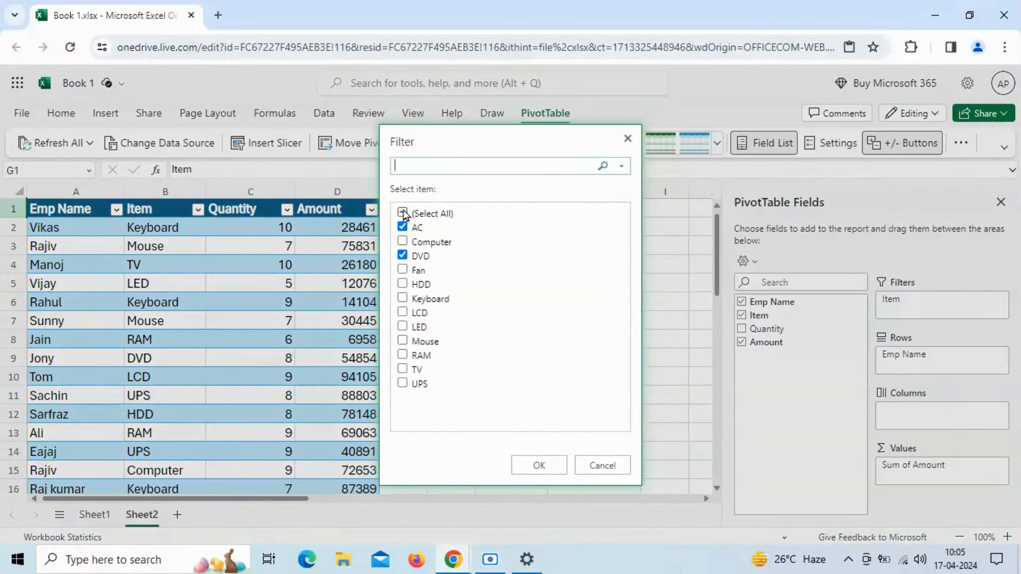
left_click(403, 213)
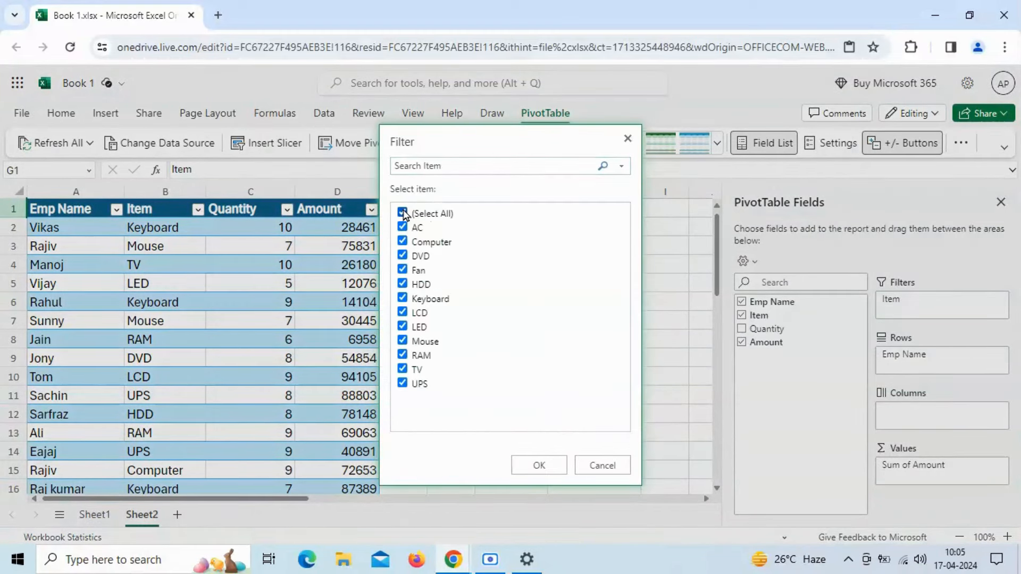
left_click(539, 466)
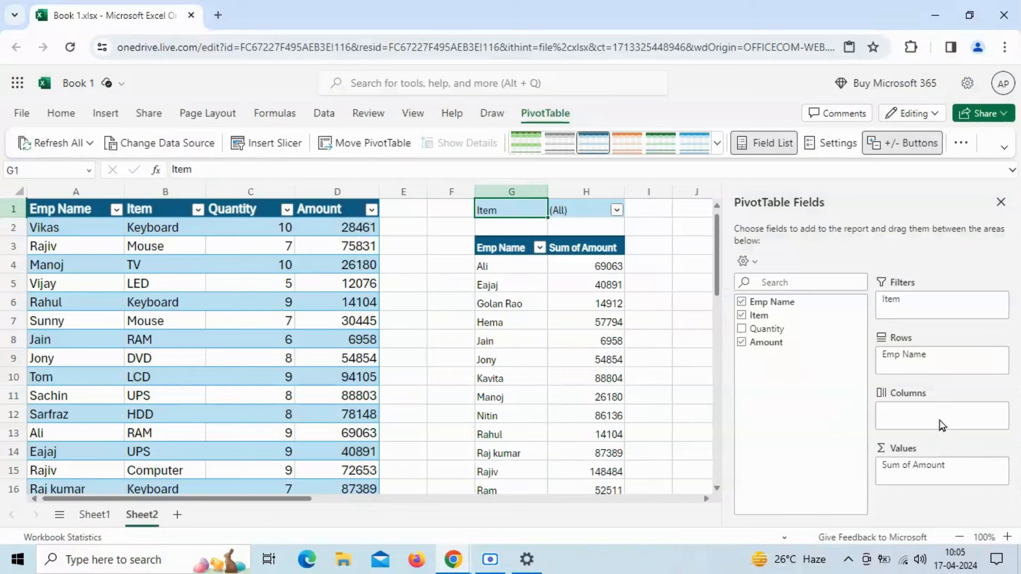
Add Quantity as a summed value in the PivotTable and filter the Item field to Keyboard only.
left_click(742, 330)
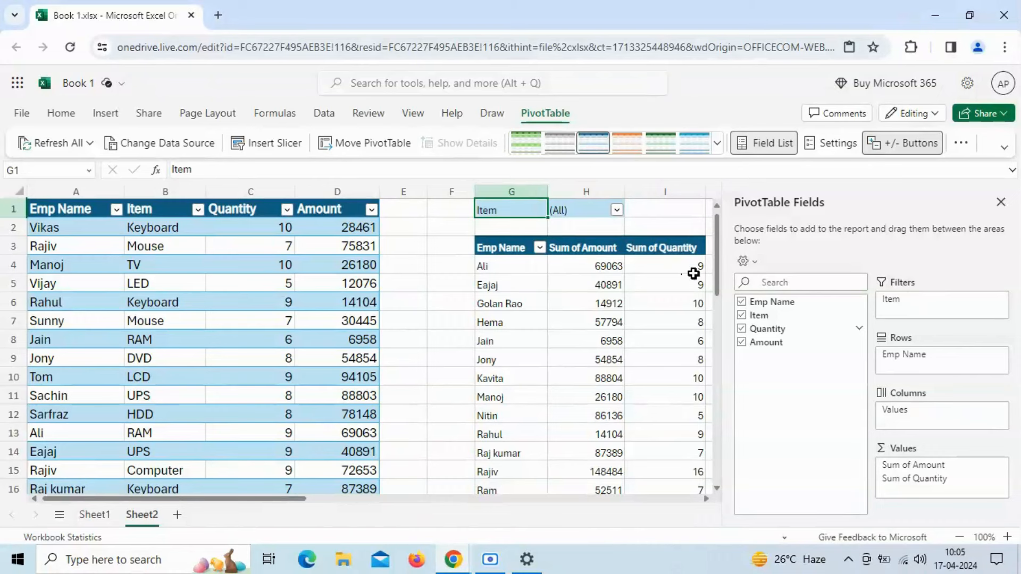
left_click(617, 211)
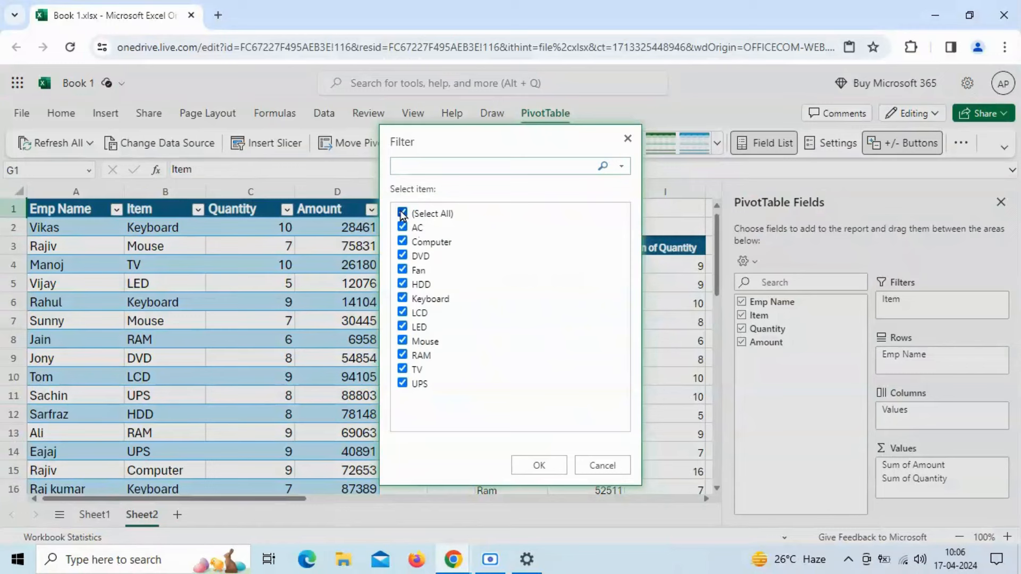
left_click(402, 213)
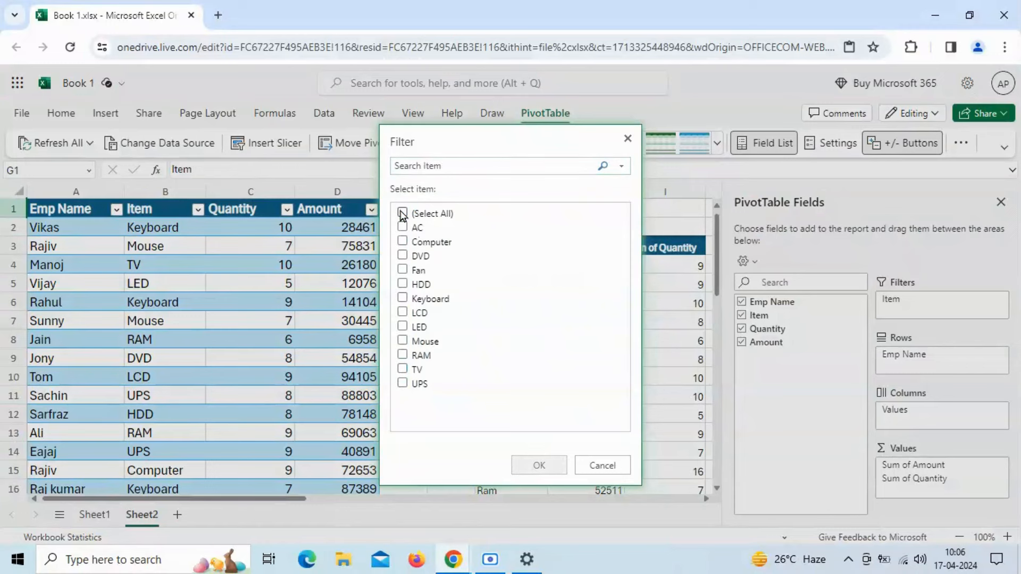
left_click(402, 300)
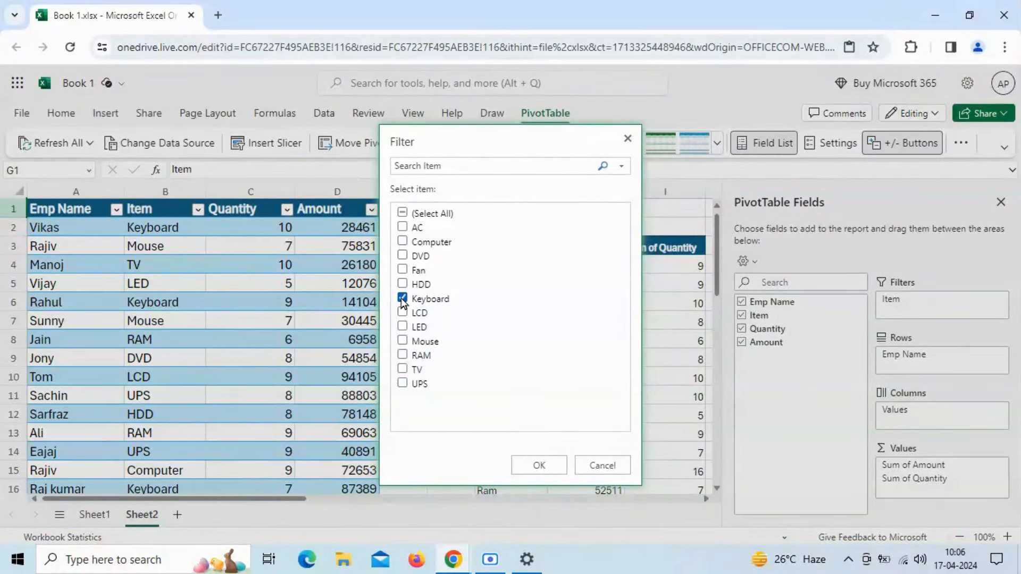
left_click(539, 466)
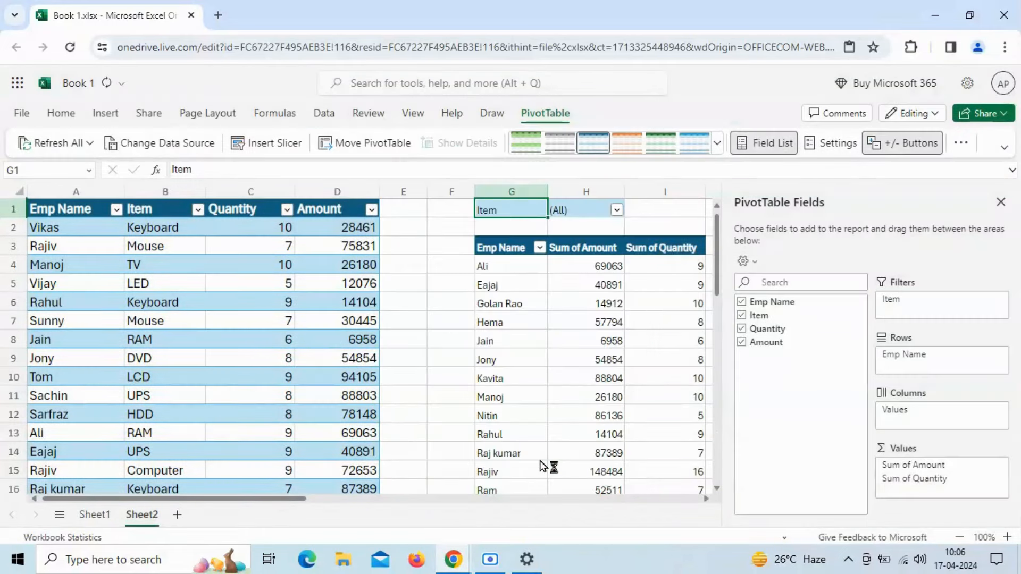